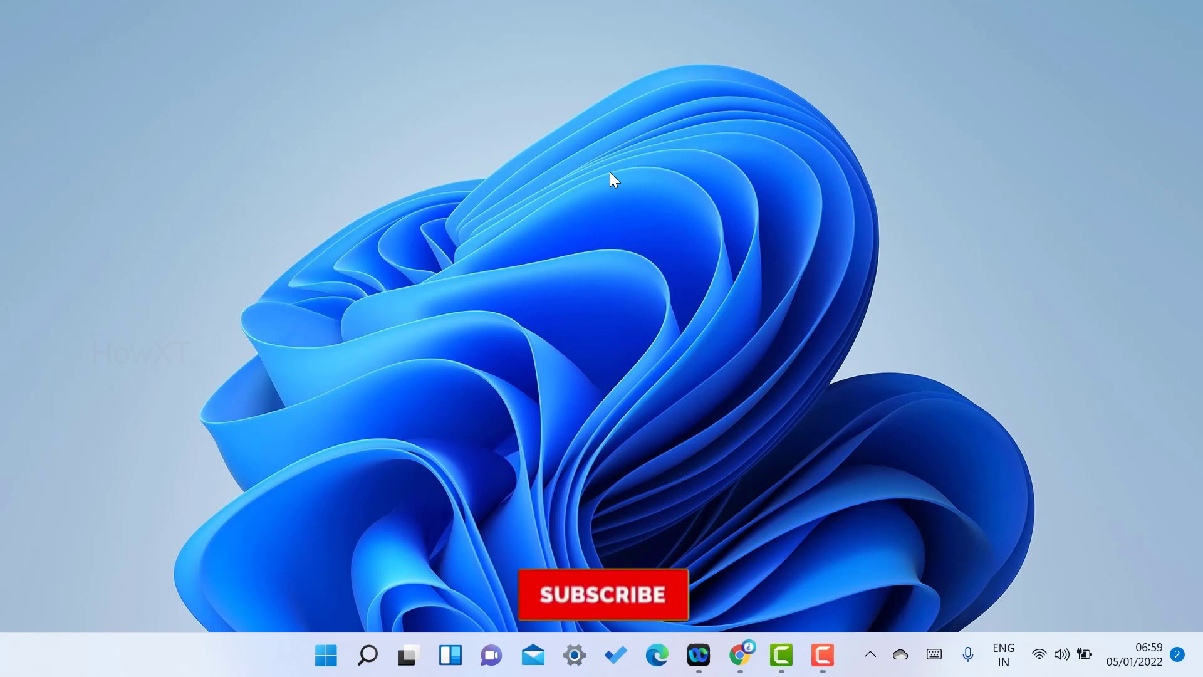
# Step: Search for Office from the Windows key and go to its PowerPoint page
pyautogui.press('super')
pyautogui.write('off')
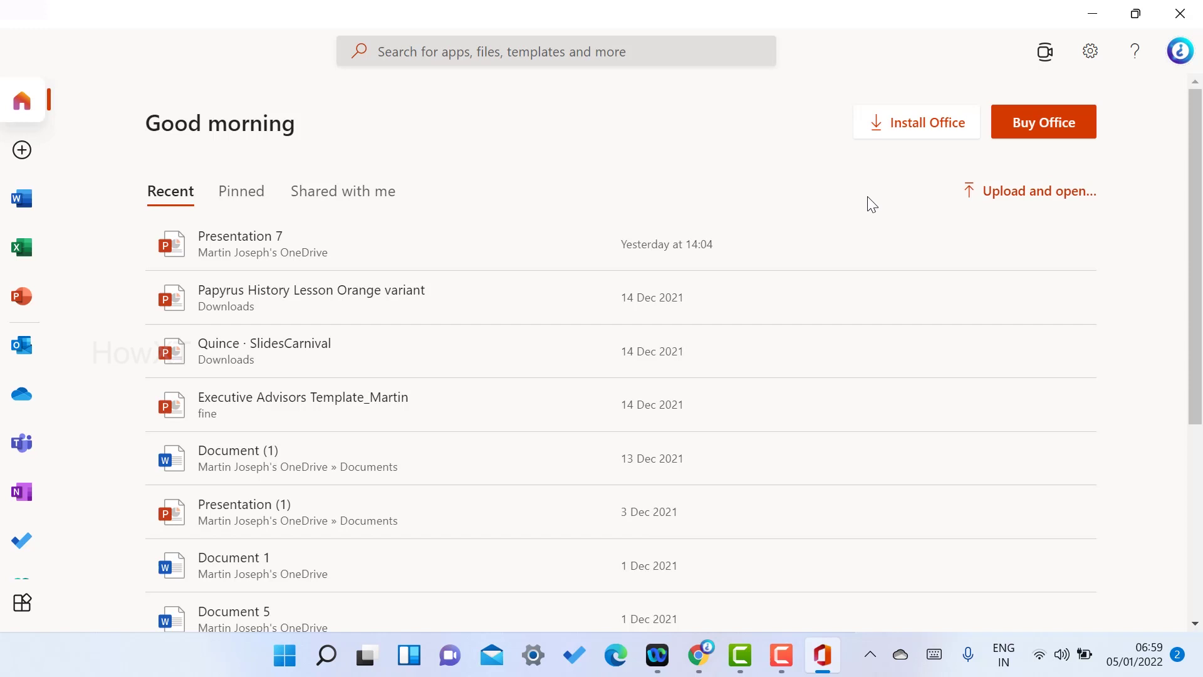
pyautogui.click(19, 301)
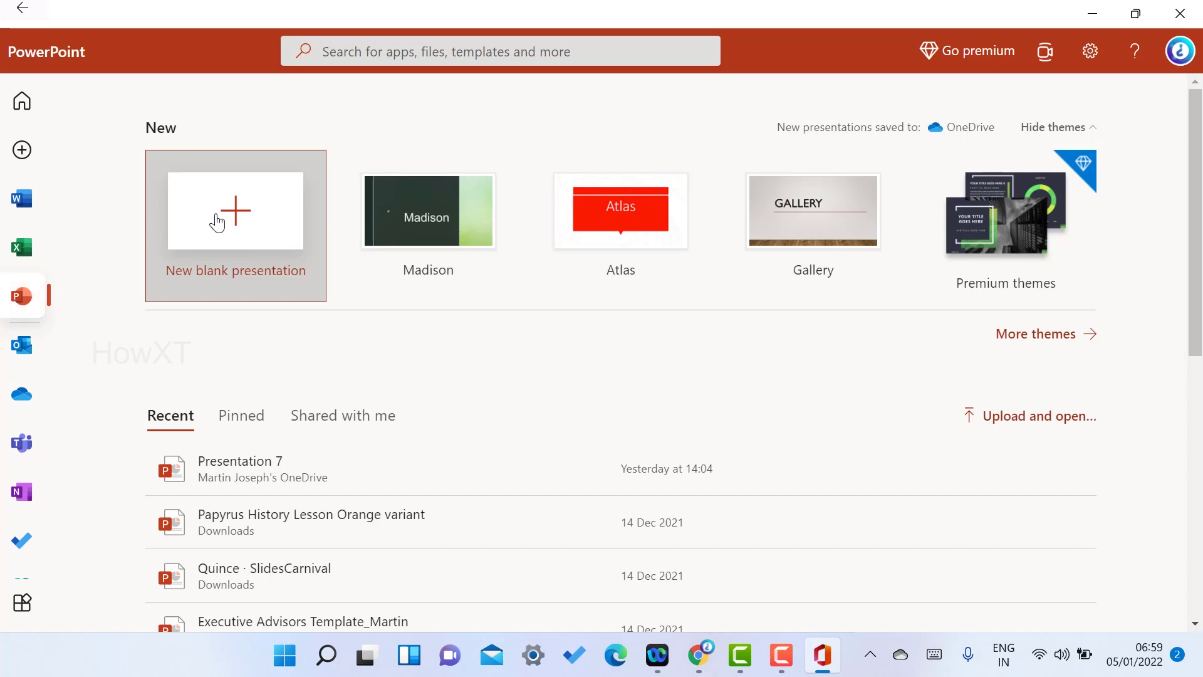
# Step: Create blank Presentation 8 and close the Designer suggestions pane
pyautogui.click(278, 213)
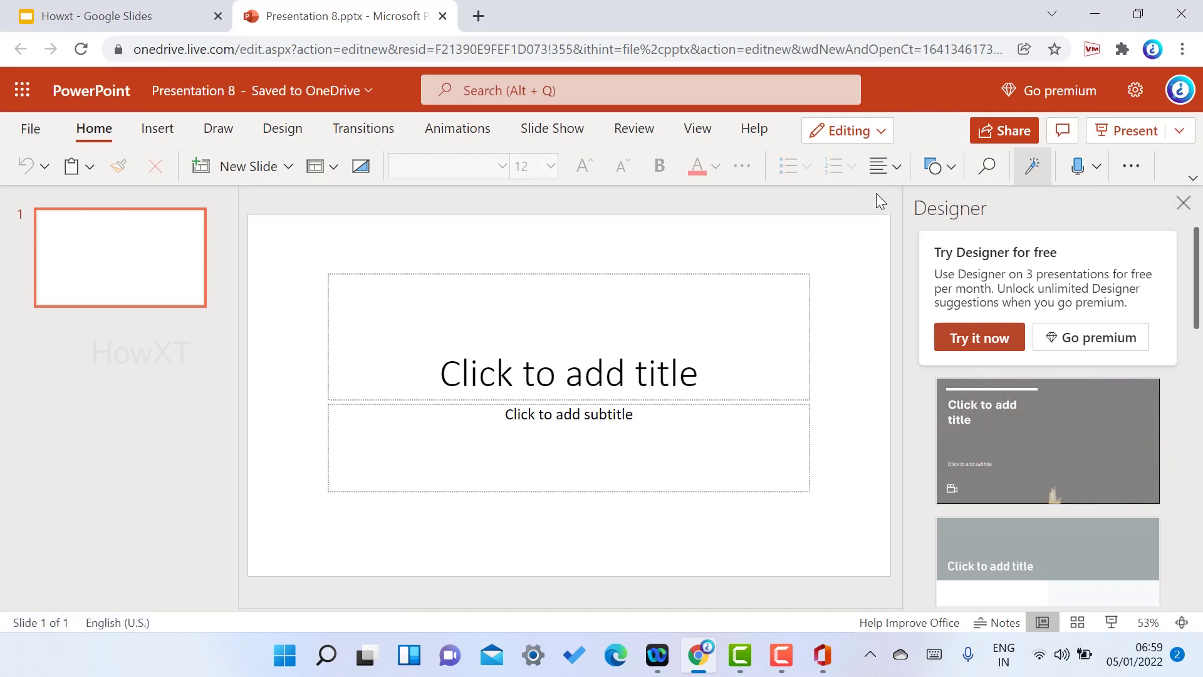
pyautogui.click(1183, 202)
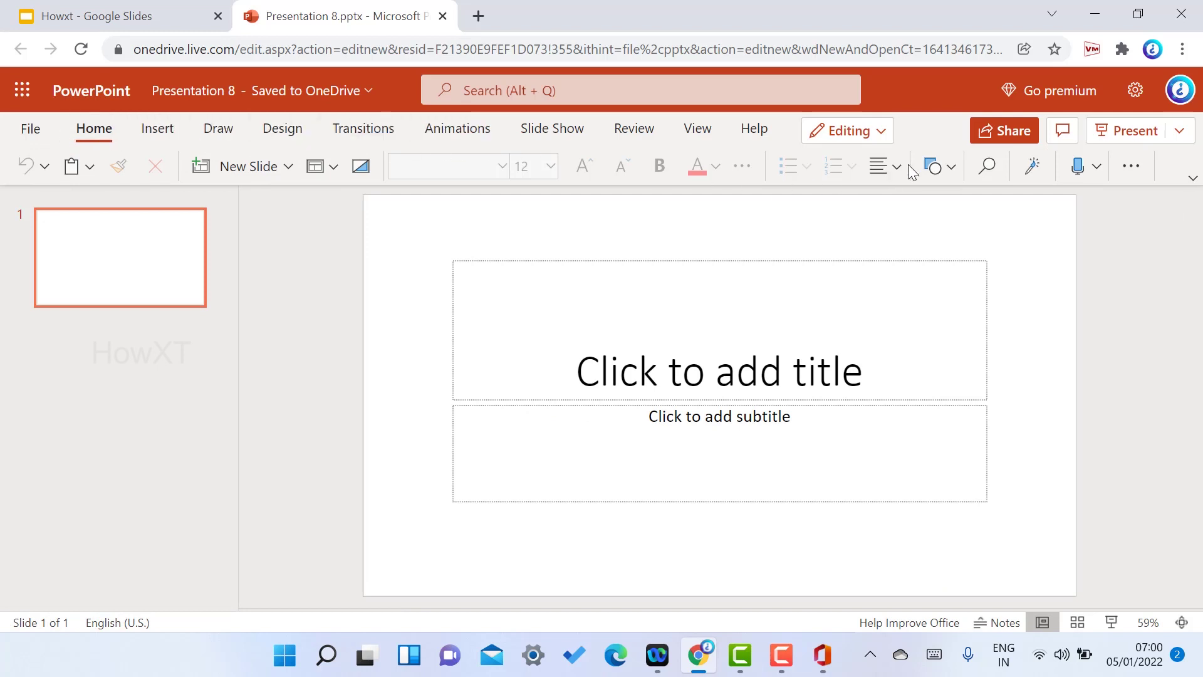
# Step: Apply the first animated colourful smoke-burst Designer idea to the title slide
pyautogui.click(1037, 168)
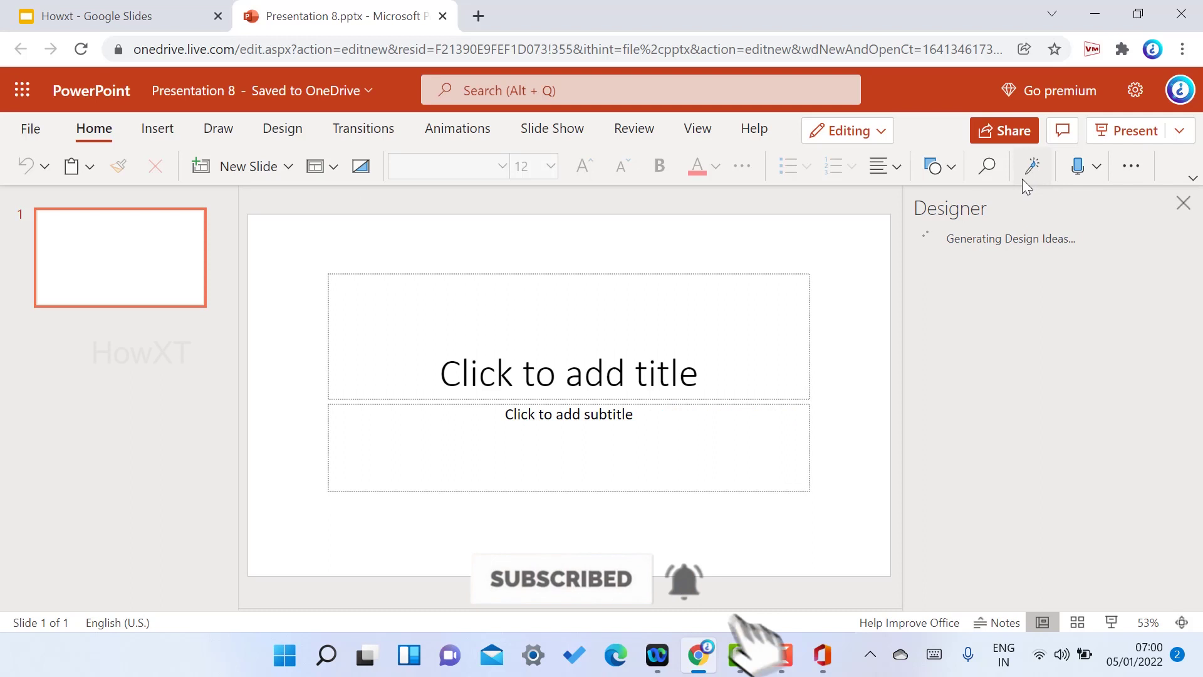
pyautogui.scroll(-1, 1007, 392)
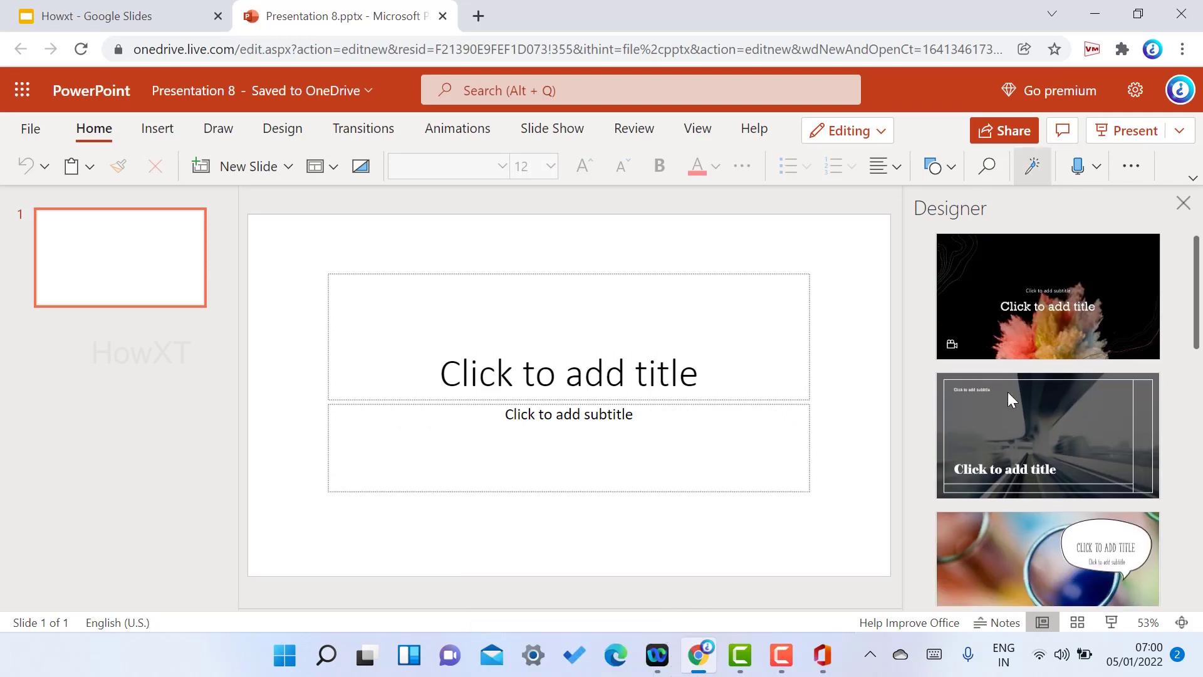
pyautogui.scroll(1, 1008, 392)
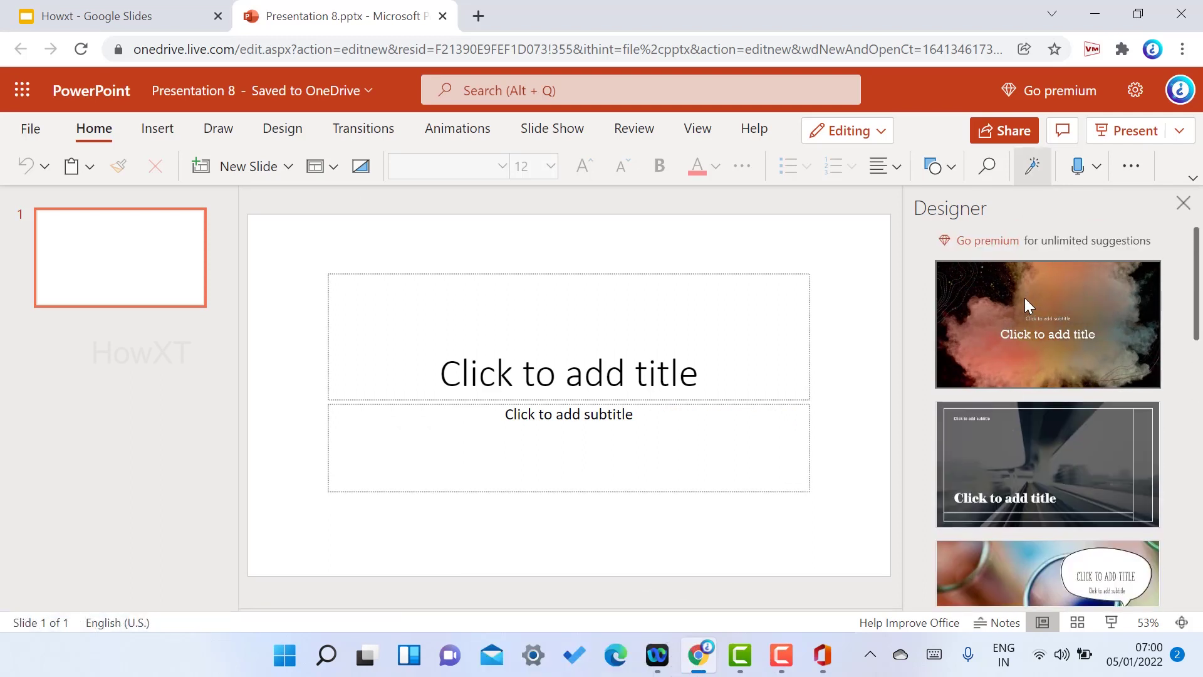
pyautogui.click(1035, 324)
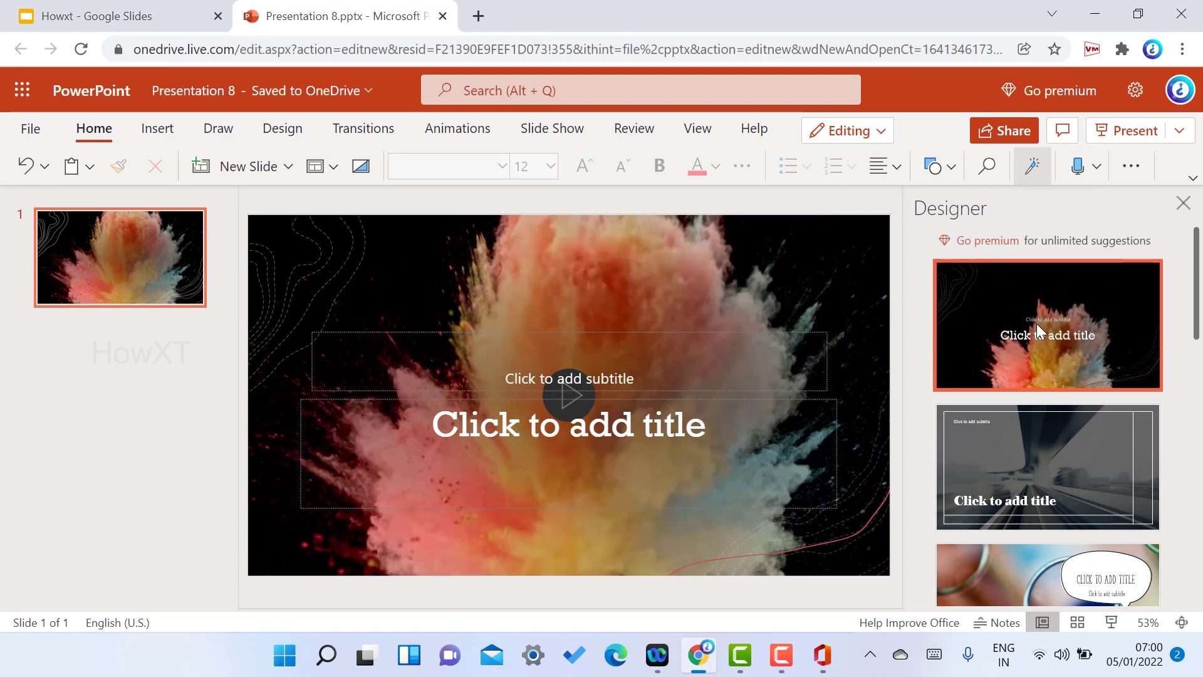
# Step: Enter 'Welcome' in the subtitle placeholder and 'Howxt' in the title placeholder
pyautogui.click(531, 375)
pyautogui.write('Wel')
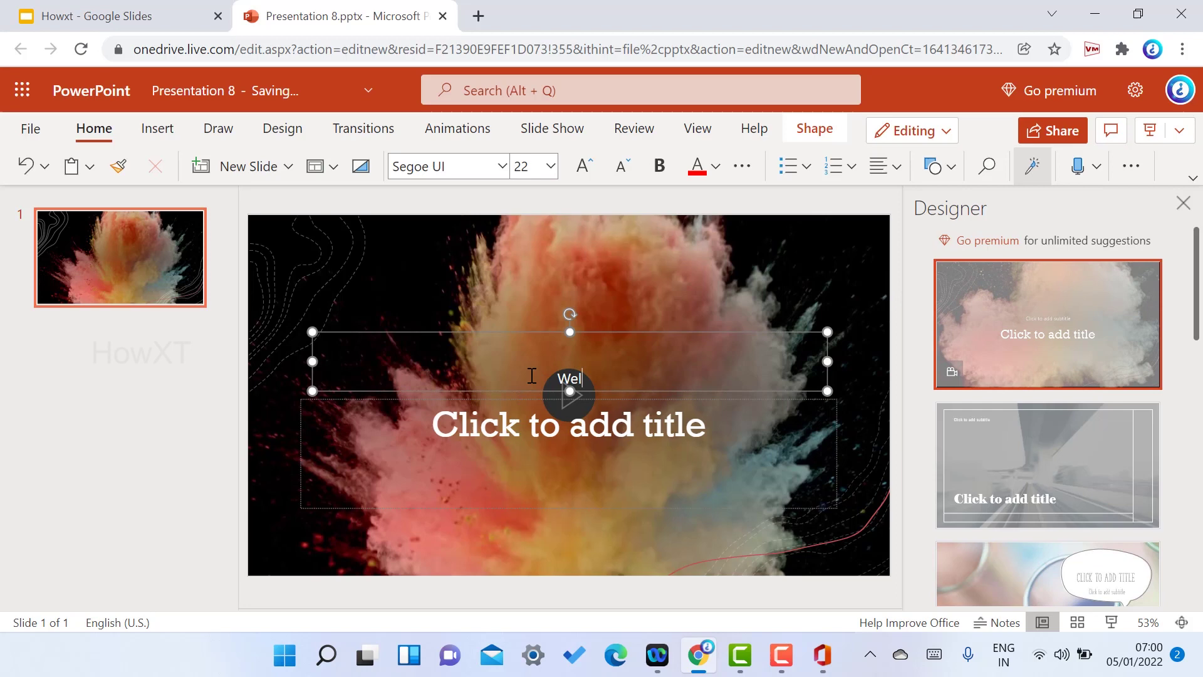
pyautogui.write('come')
pyautogui.click(539, 447)
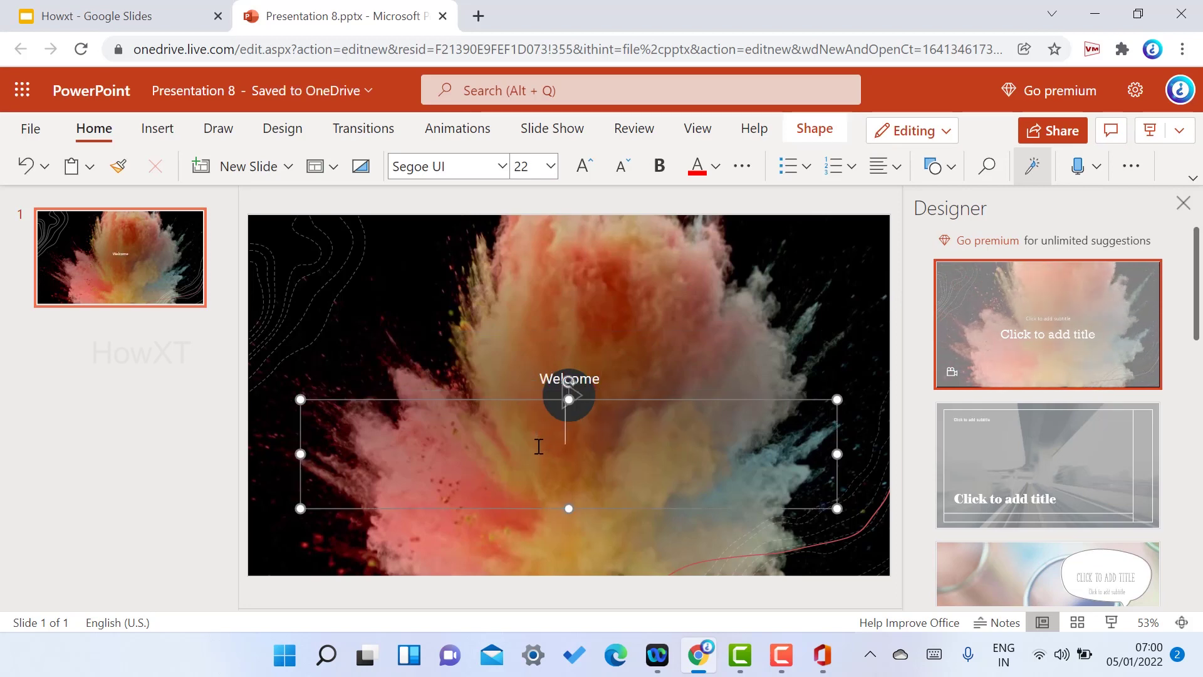
pyautogui.write('Howxt')
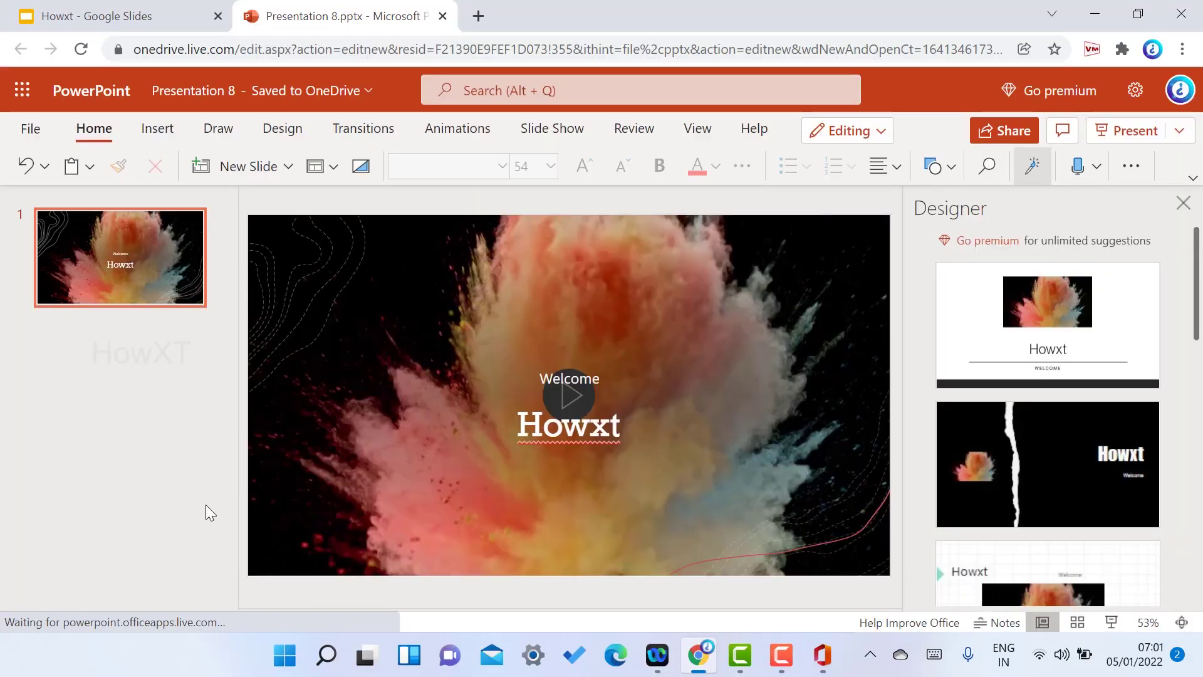
pyautogui.scroll(-2, 1083, 399)
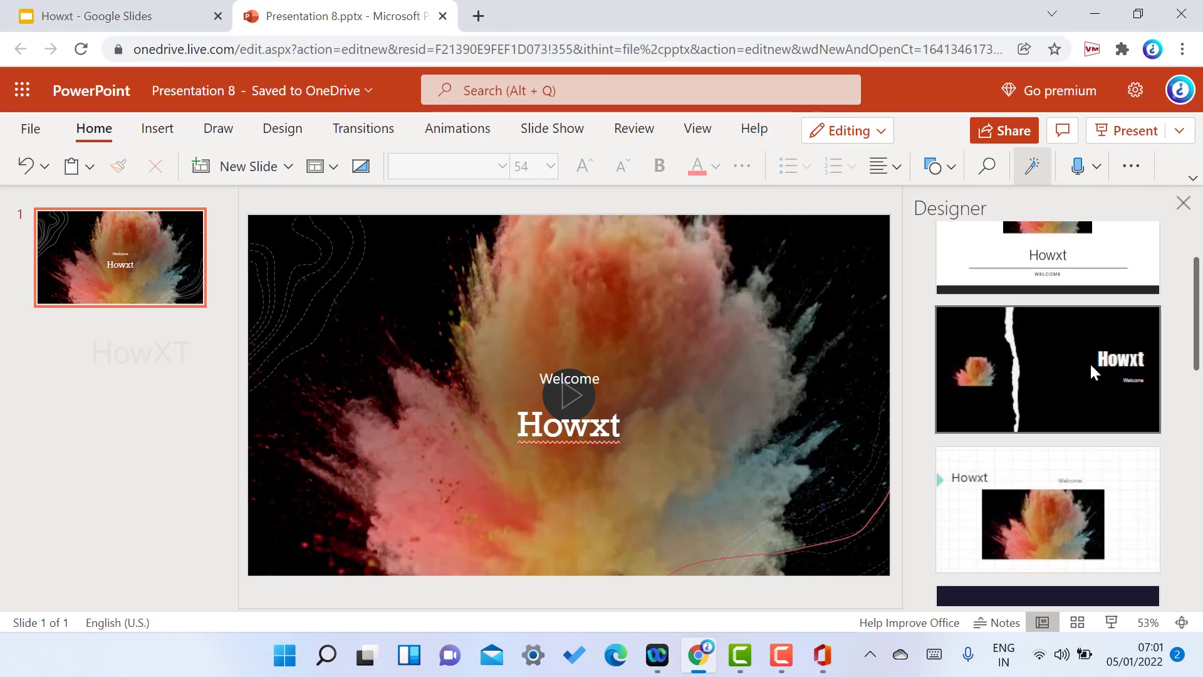
# Step: Give Presentation 1's title slide the colourful striped Designer idea and add a second slide
pyautogui.click(1091, 366)
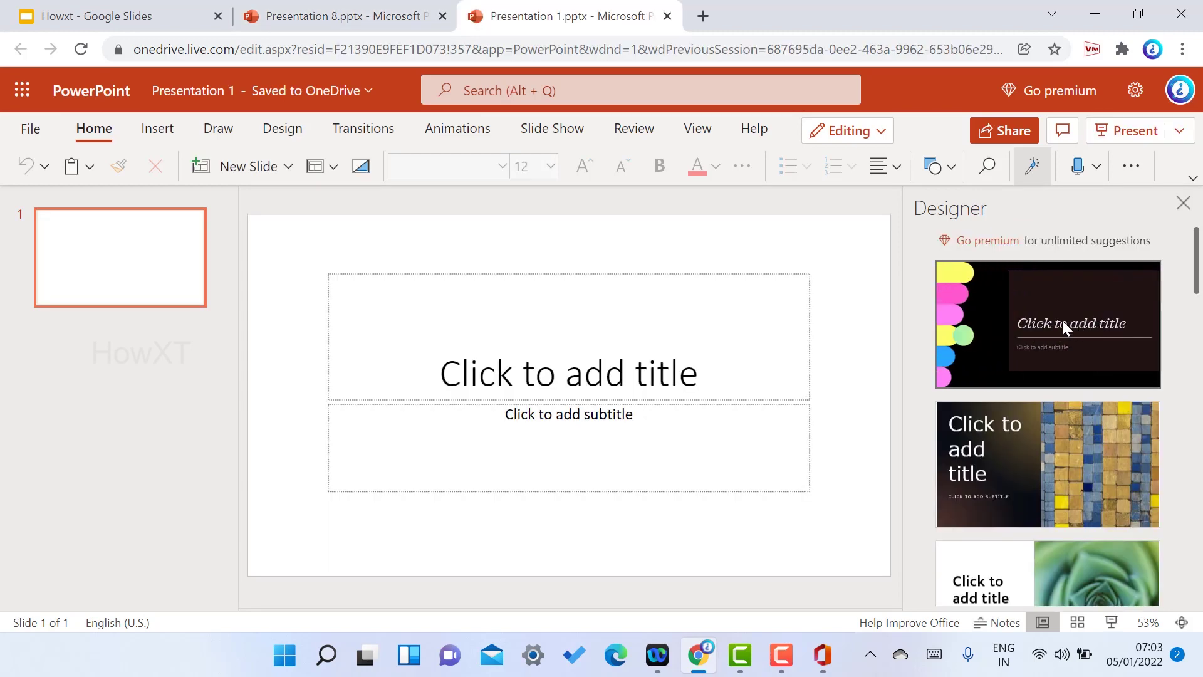
pyautogui.click(1062, 321)
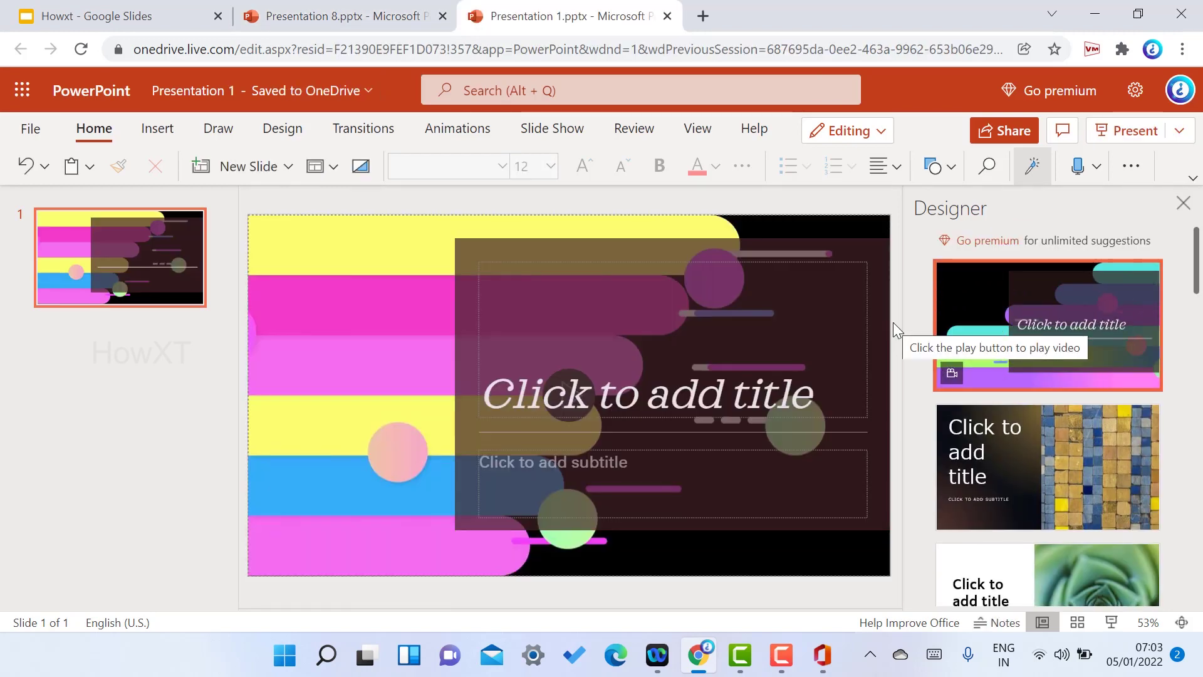
pyautogui.rightClick(102, 329)
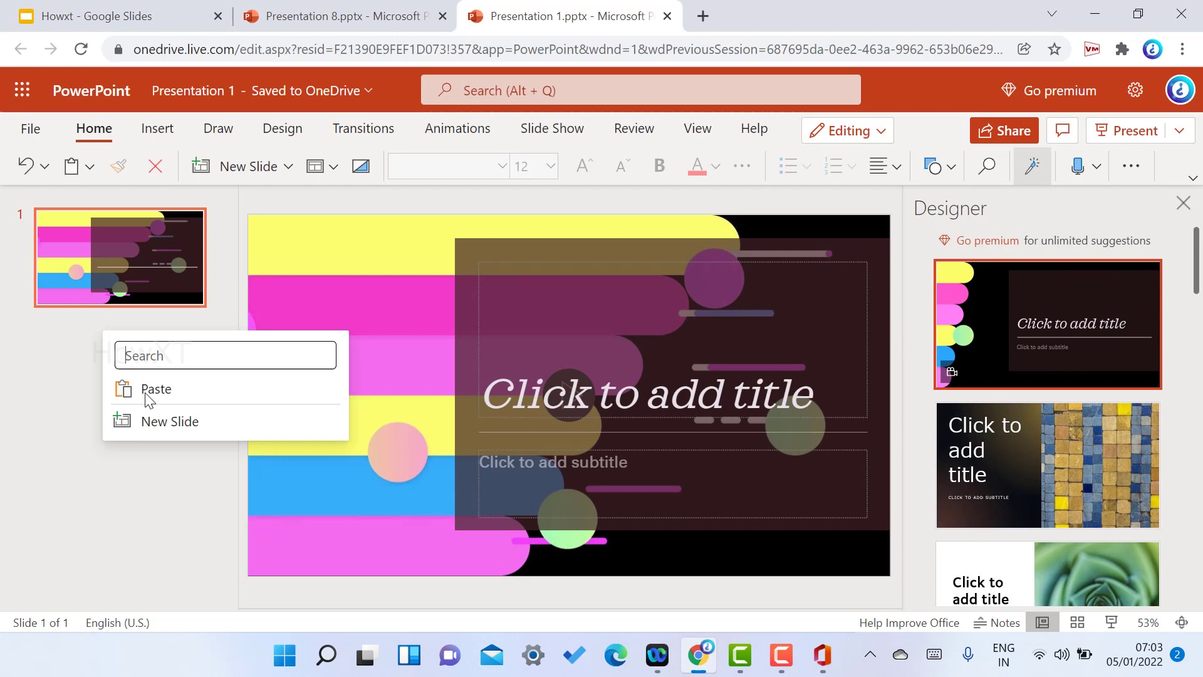
pyautogui.click(160, 421)
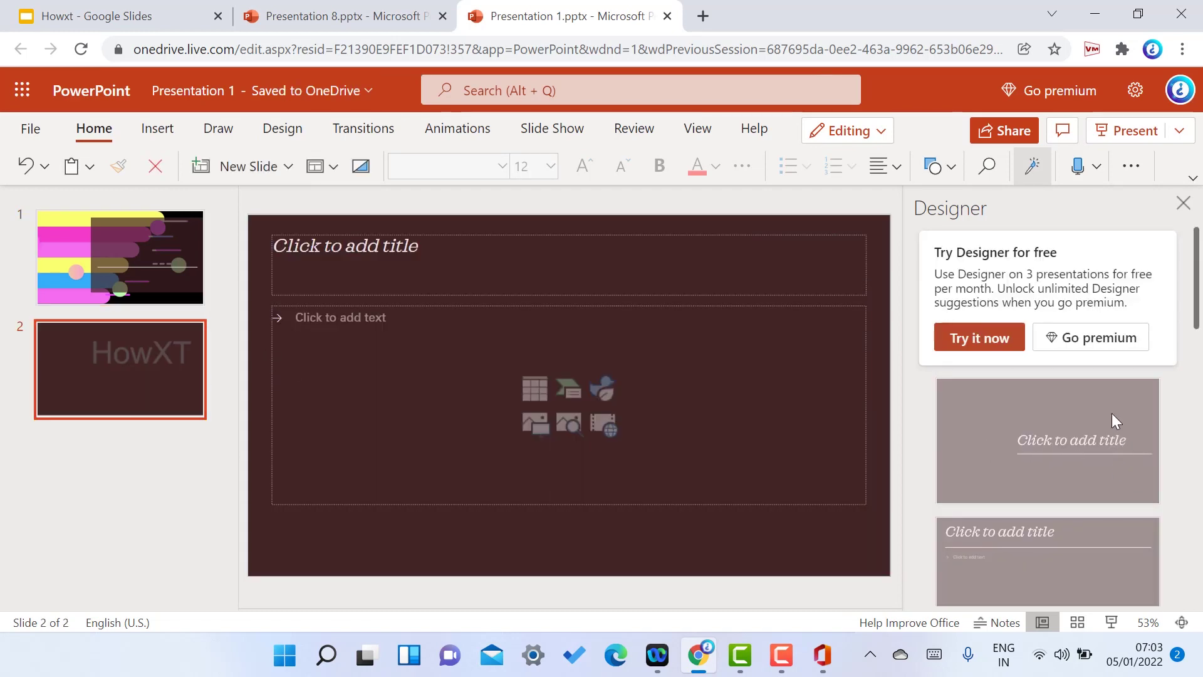
# Step: Apply the dark two-column Designer layout to slide 2, then return to slide 1
pyautogui.click(968, 337)
pyautogui.scroll(-3, 1044, 410)
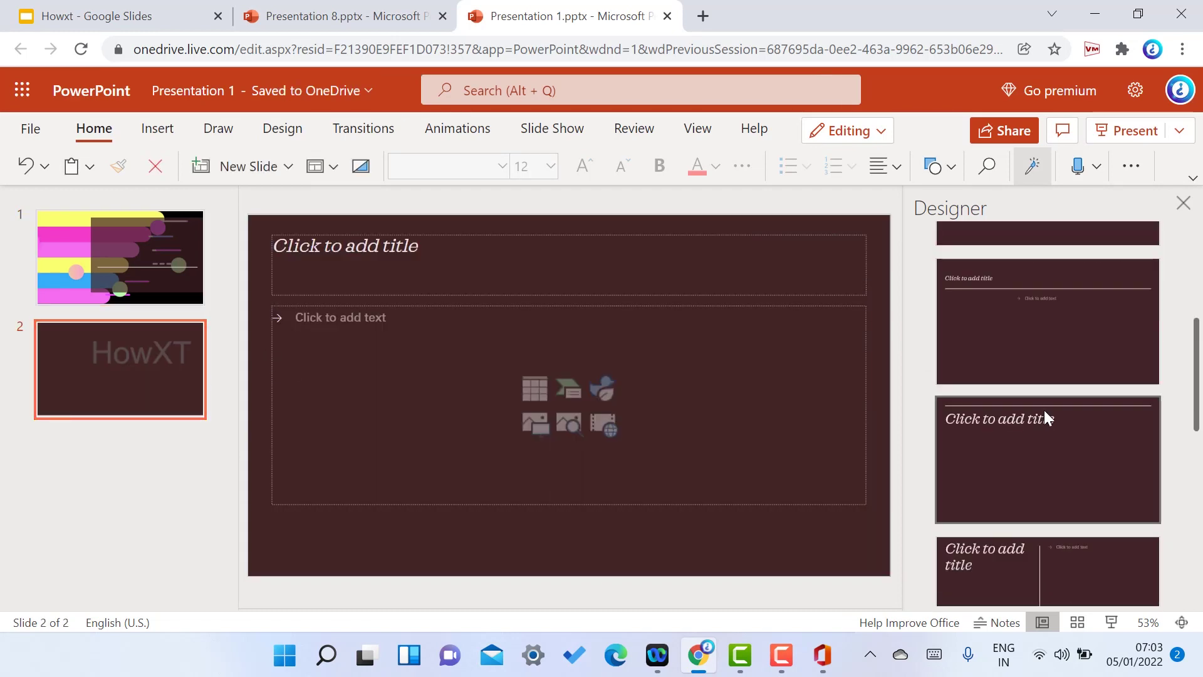
pyautogui.scroll(-2, 1046, 424)
pyautogui.click(1044, 451)
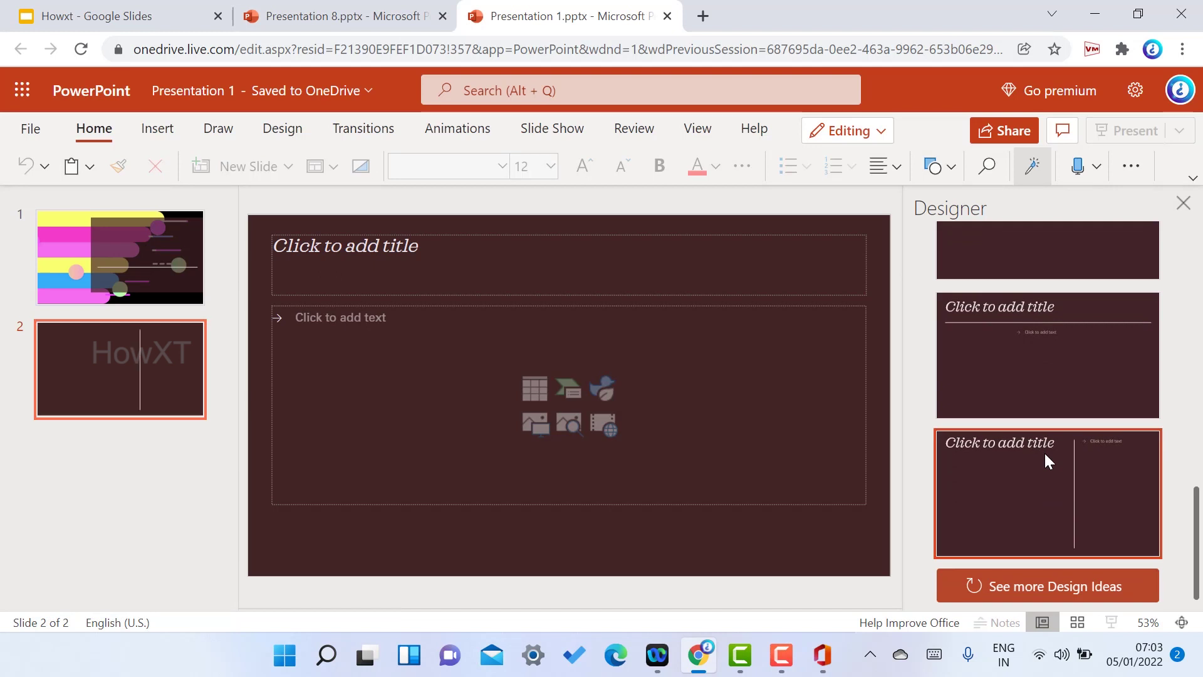
pyautogui.click(134, 261)
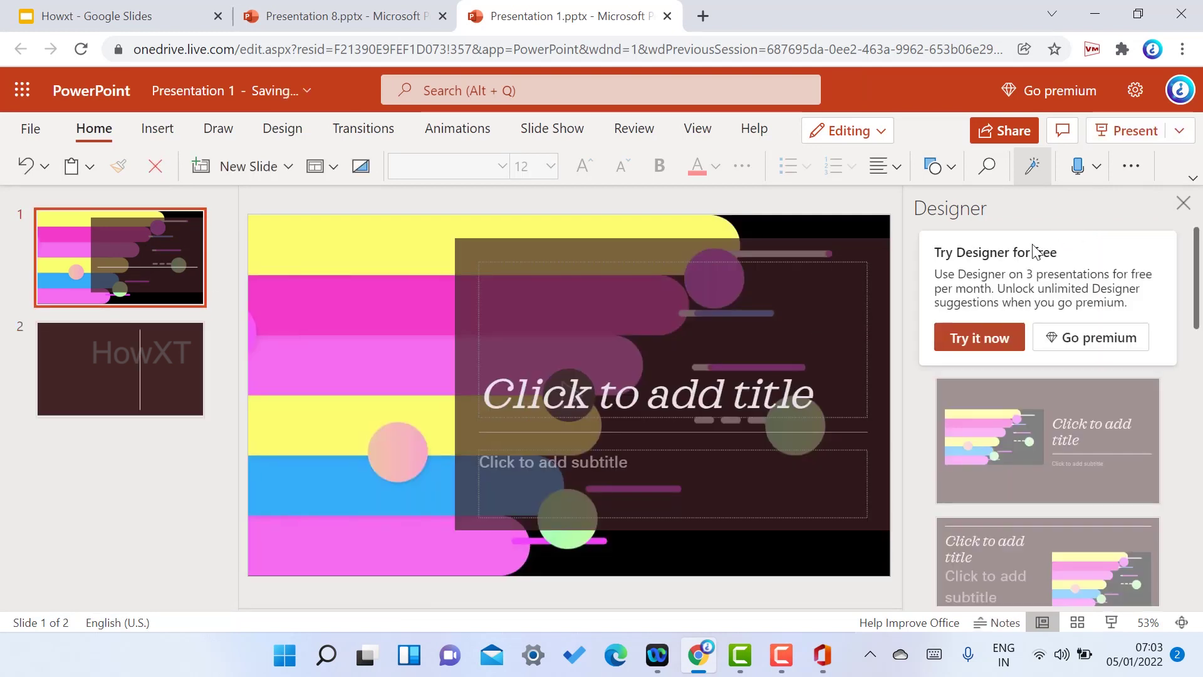